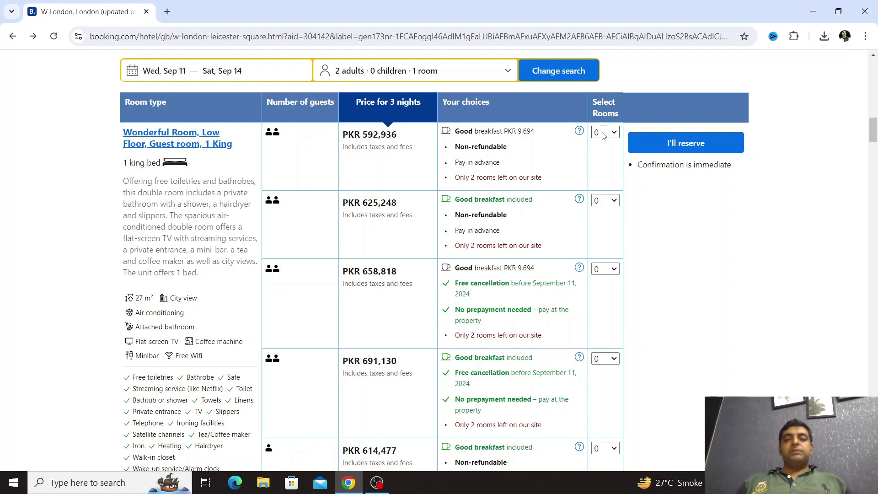
Select 1 room at the non-refundable PKR 592,936 rate of the Wonderful Room, Low Floor, and proceed to reserve it
left_click(604, 133)
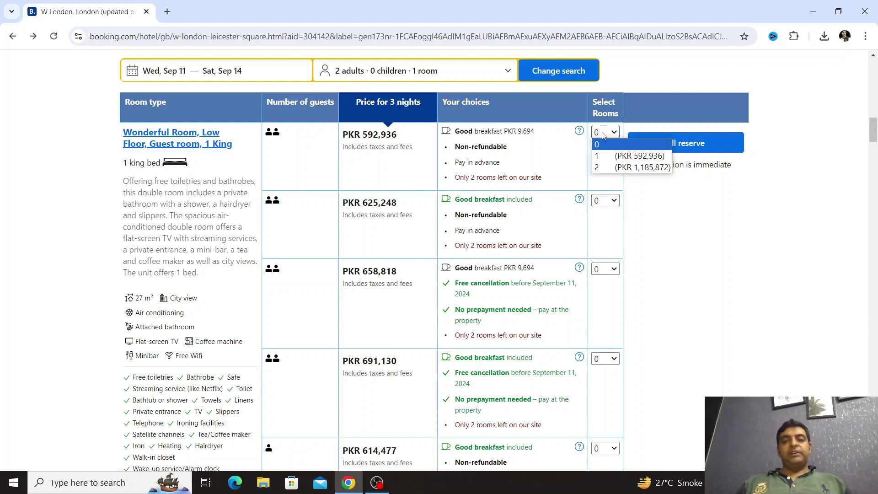
left_click(603, 156)
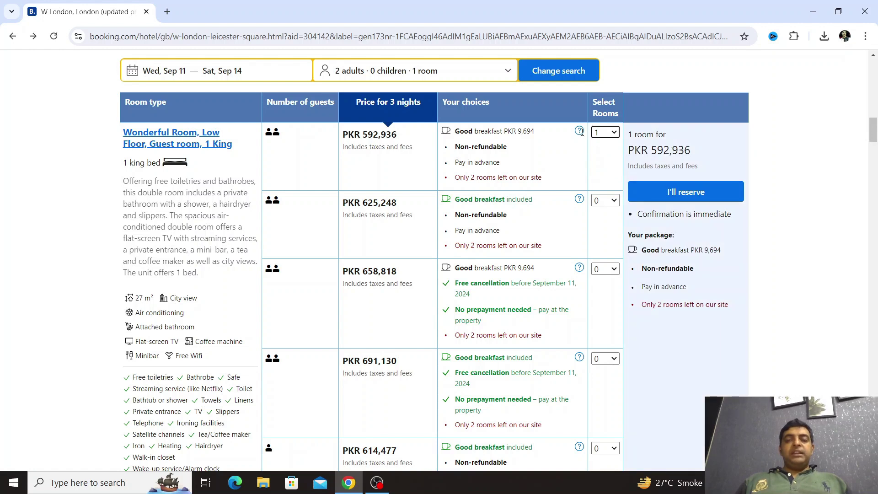
left_click(607, 135)
left_click(606, 136)
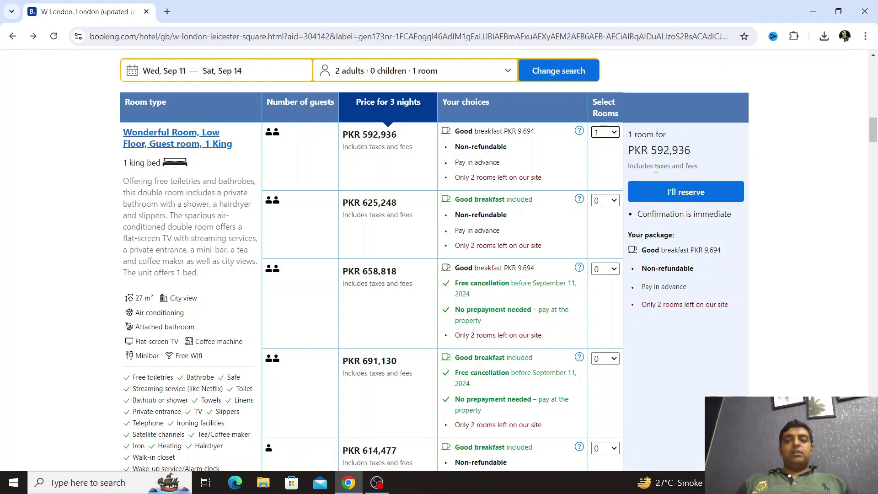
left_click(655, 195)
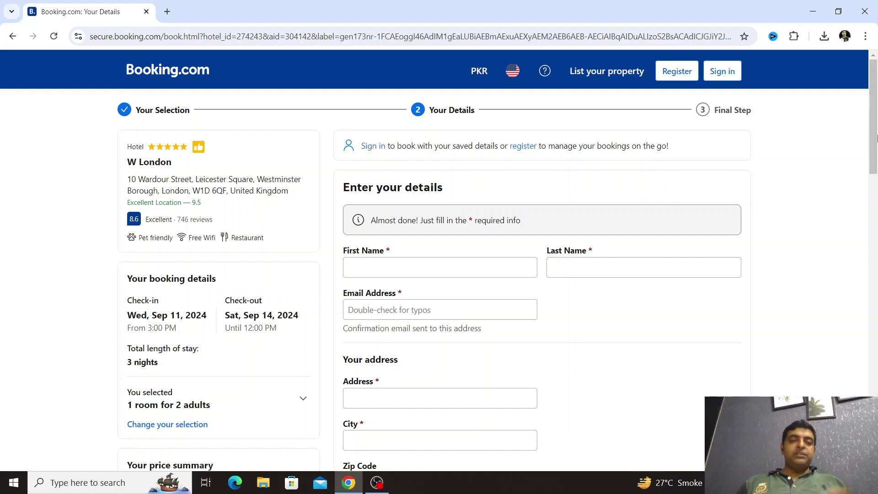
Look over the booking details form, from the contact fields and price summary to the room section, and return to its beginning
scroll(876, 148, "down", 1)
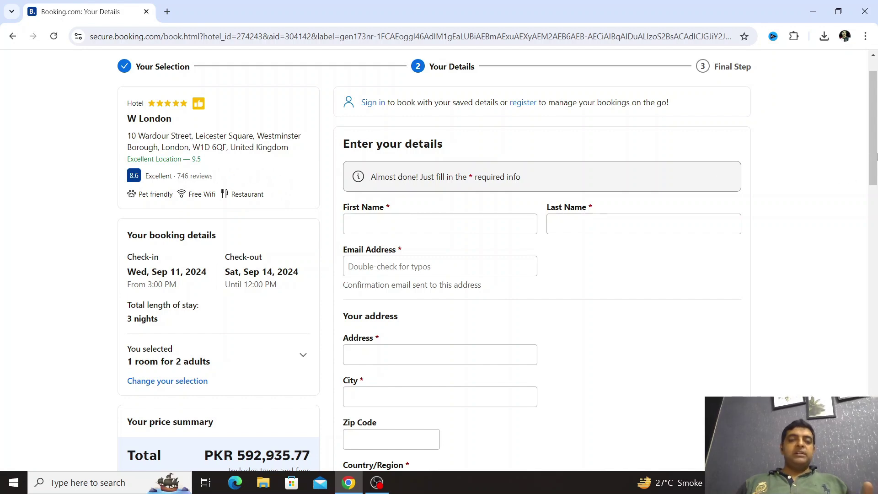
scroll(875, 178, "down", 2)
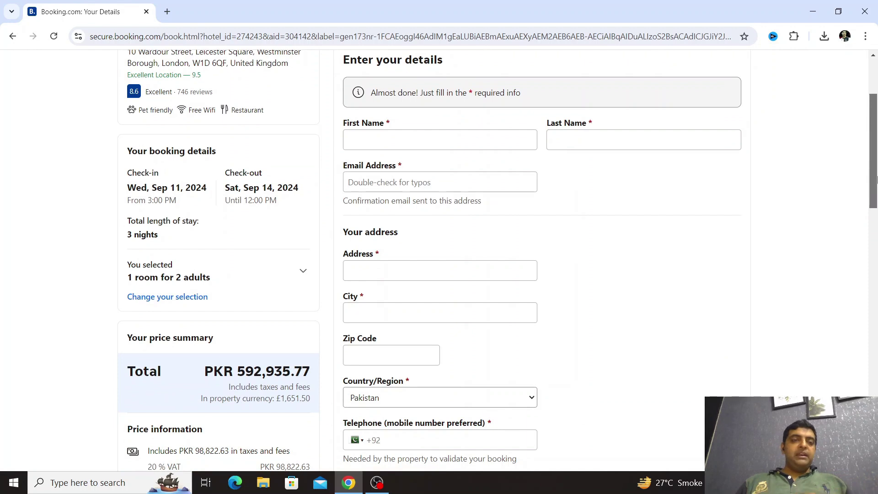
left_click_drag(875, 179, 876, 190)
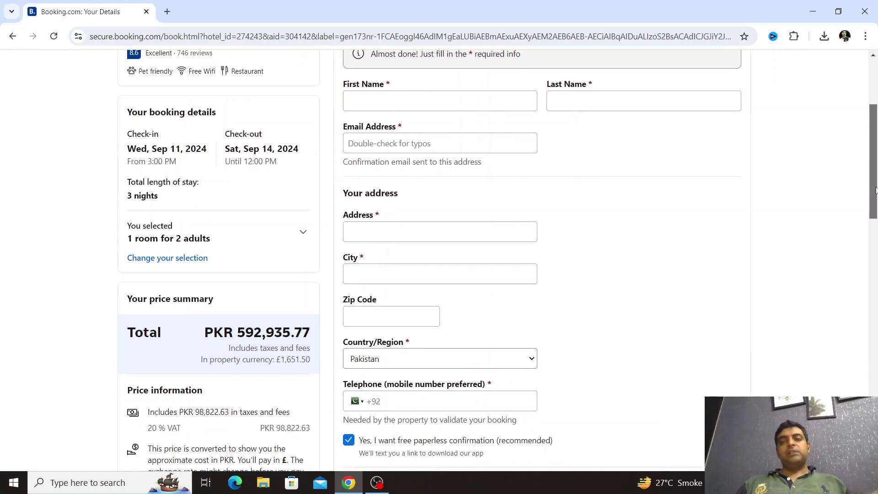
left_click_drag(875, 191, 876, 216)
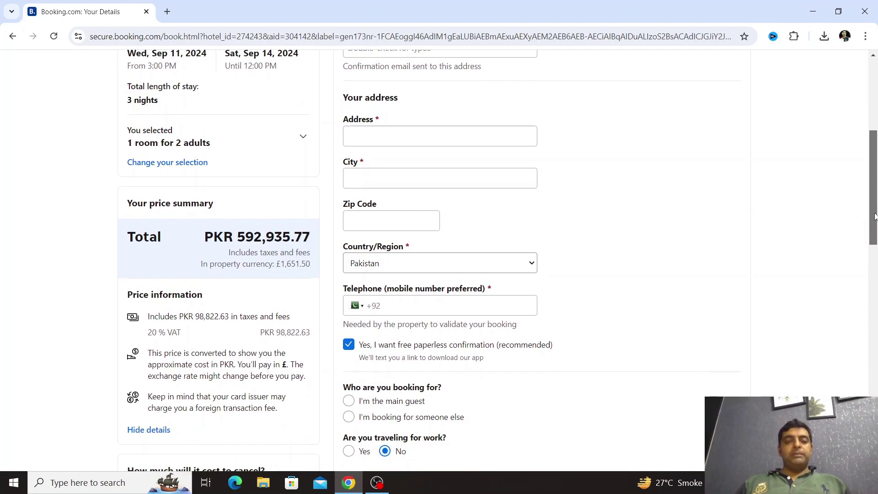
left_click_drag(875, 217, 875, 261)
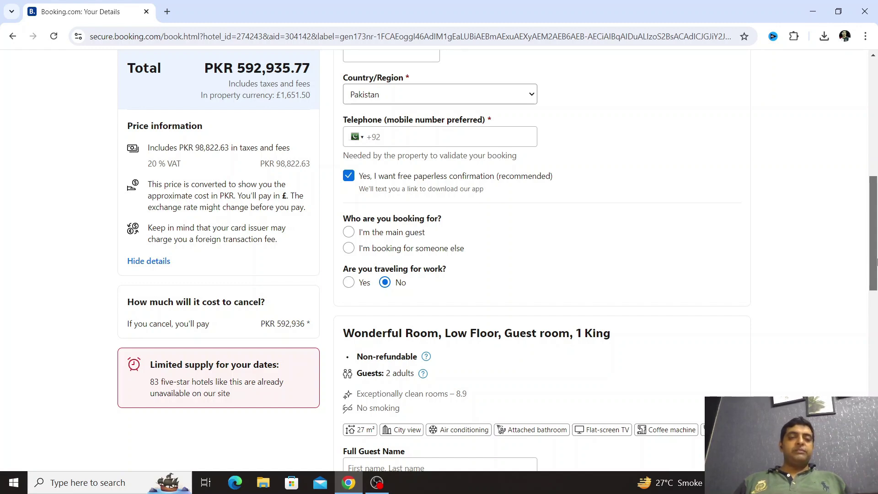
left_click_drag(875, 261, 875, 156)
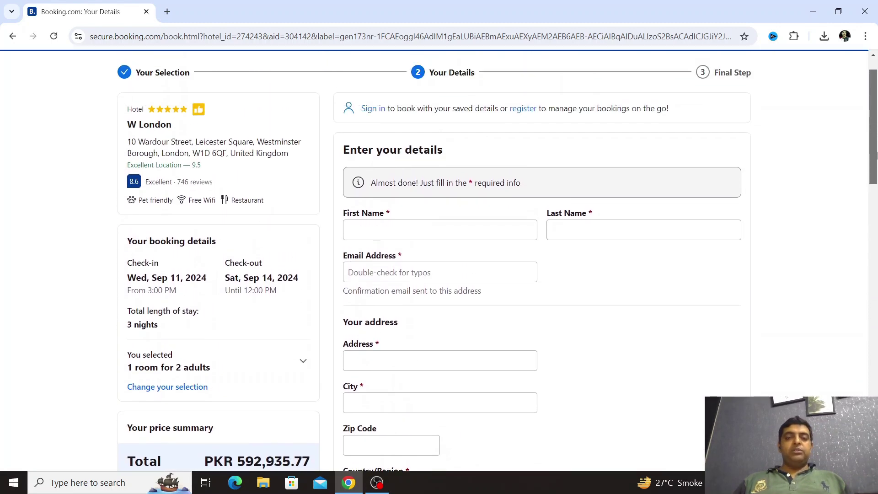
Fill in the guest's first name and last name in the booking details
left_click(492, 227)
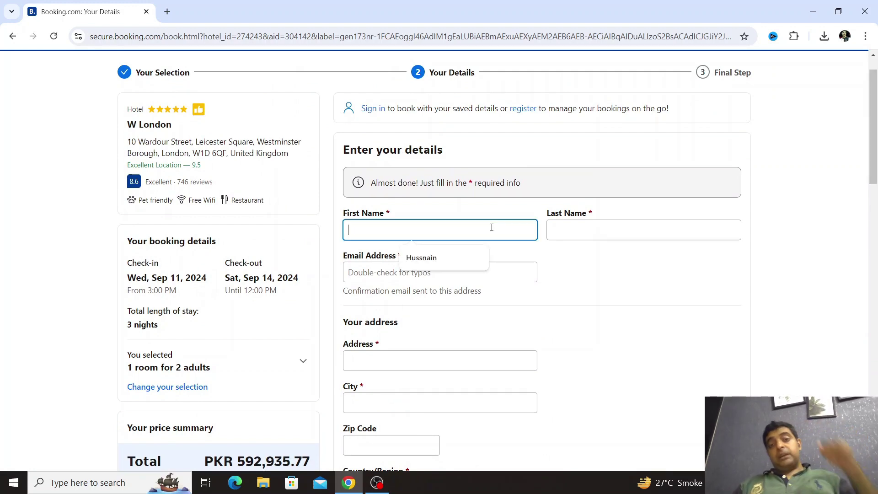
left_click(445, 259)
left_click(564, 236)
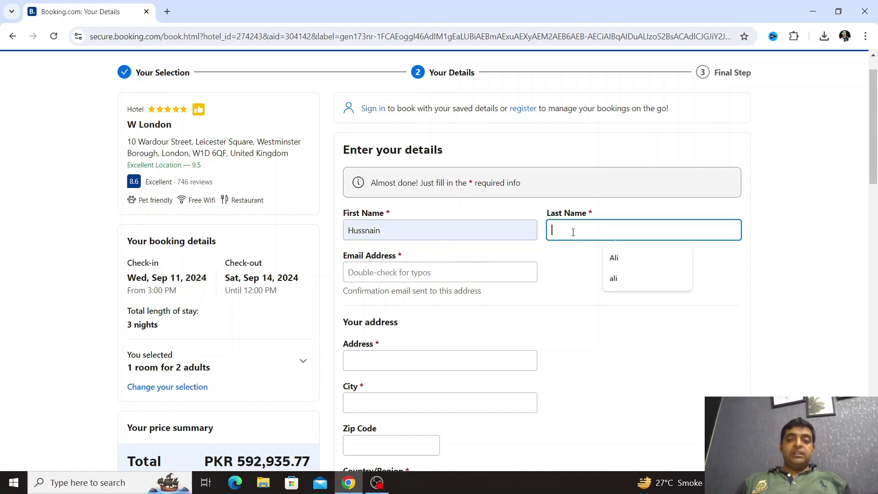
left_click(613, 257)
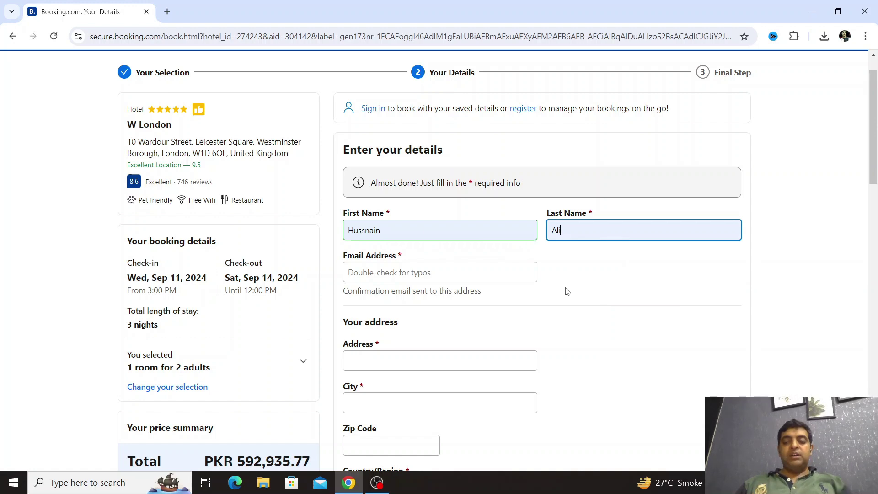
key("BackSpace")
key("BackSpace")
key("BackSpace")
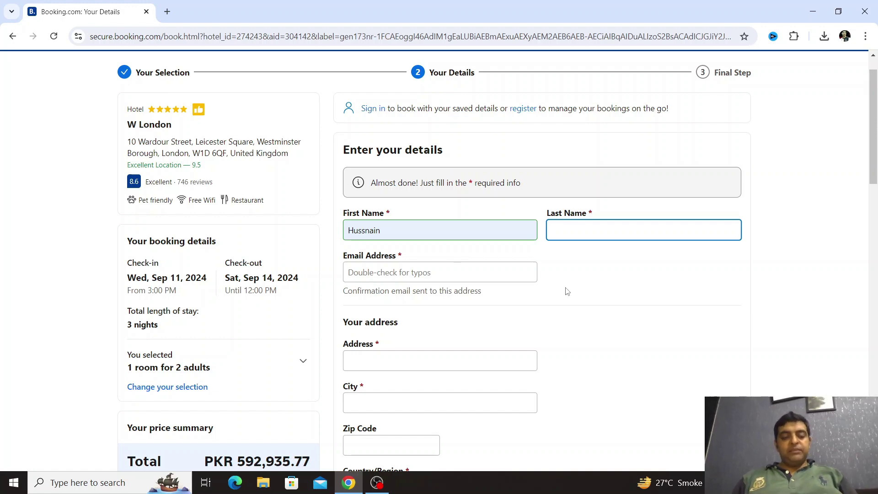
type("Ali")
key("Tab")
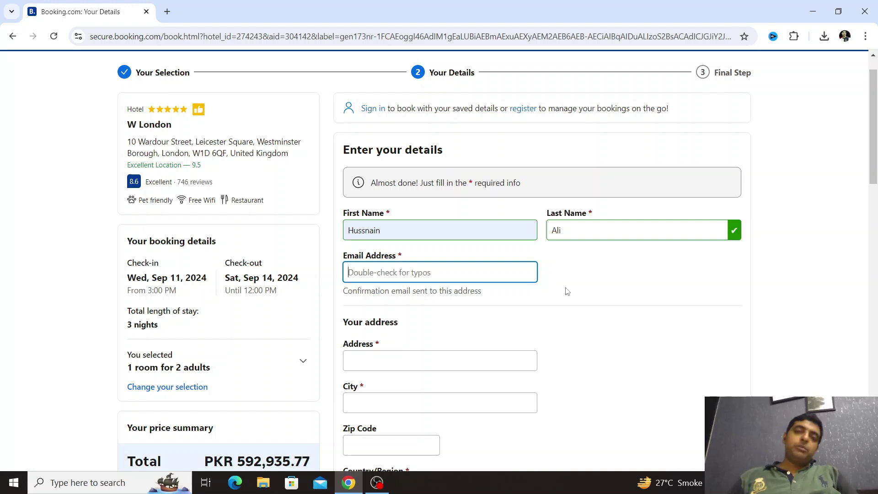
Fill in the guest's e-mail address using the saved Gmail suggestion
type("t")
key("BackSpace")
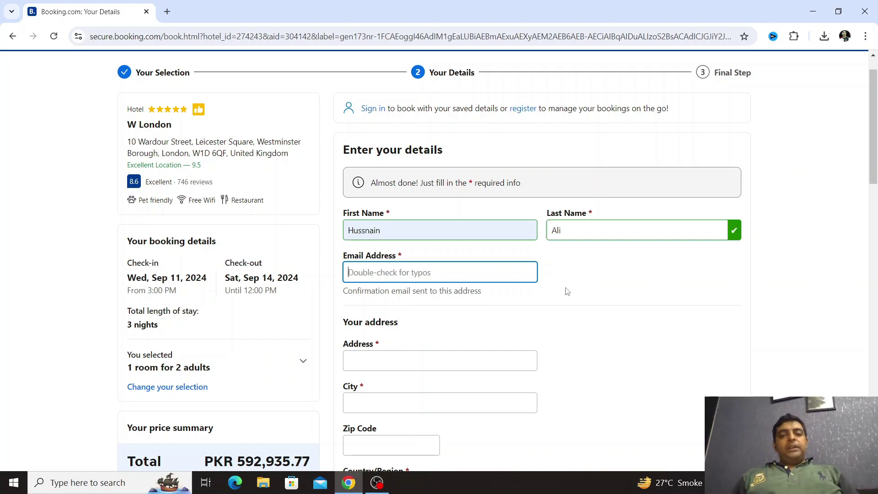
type("1@")
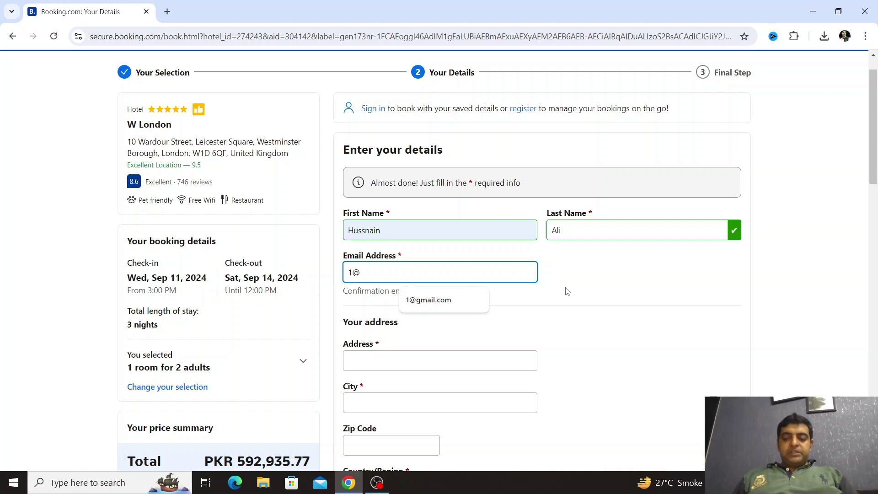
key("Return")
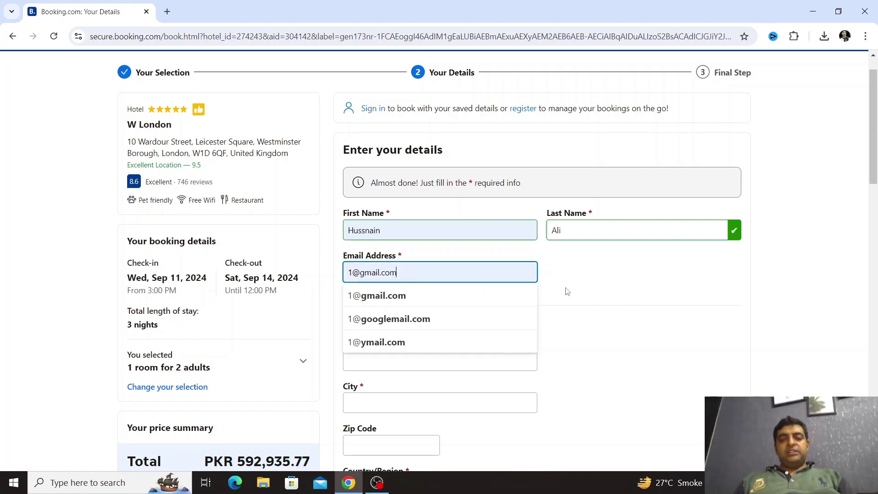
key("Escape")
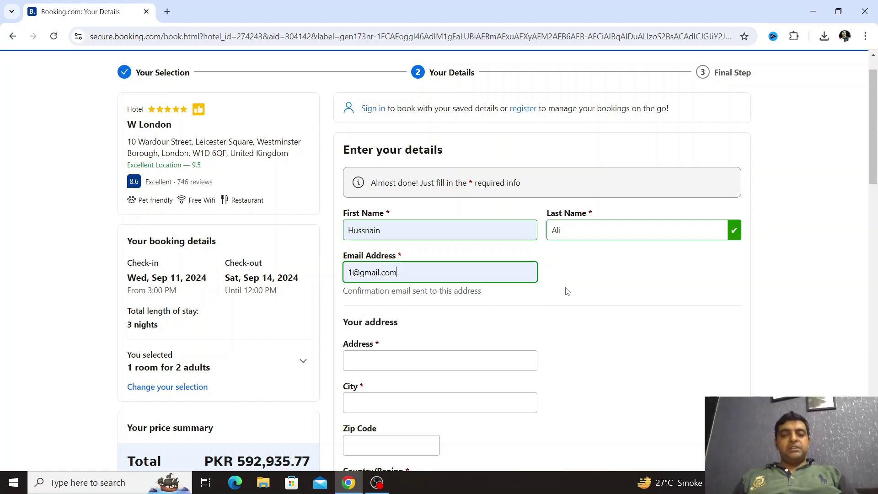
key("Tab")
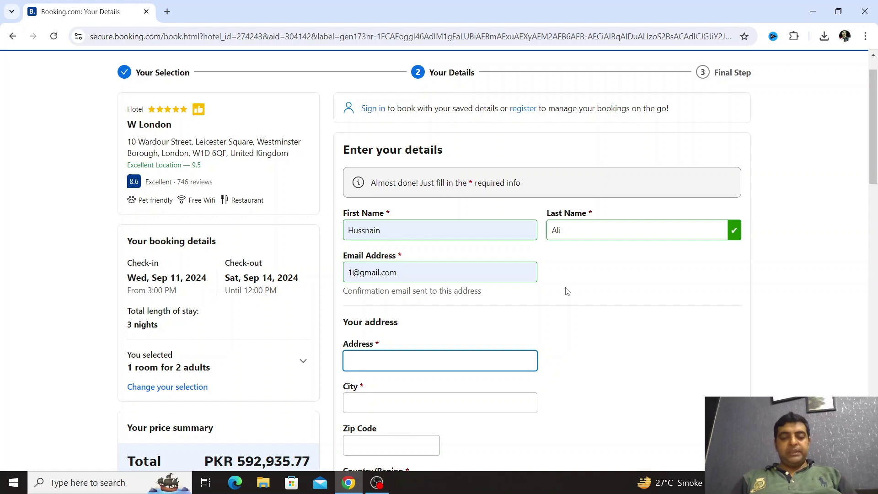
Fill in the guest's address and city using the saved autofill suggestions
type("La")
key("Down")
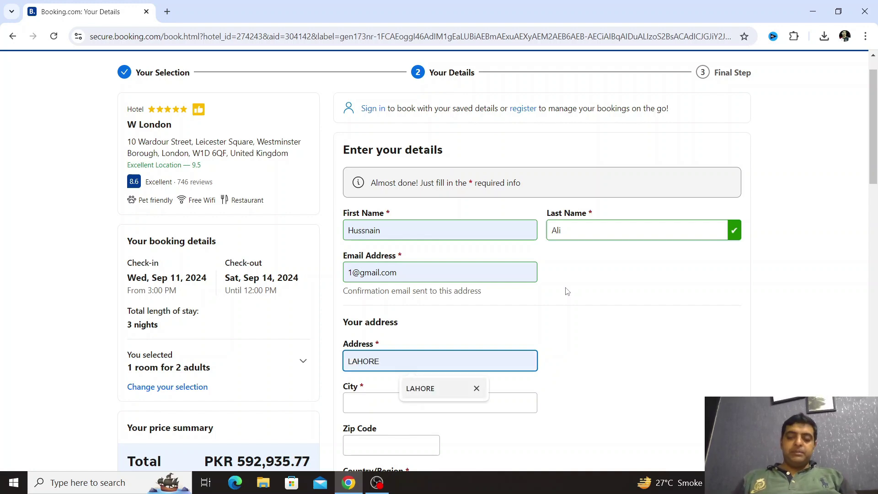
key("Return")
key("Tab")
type("La")
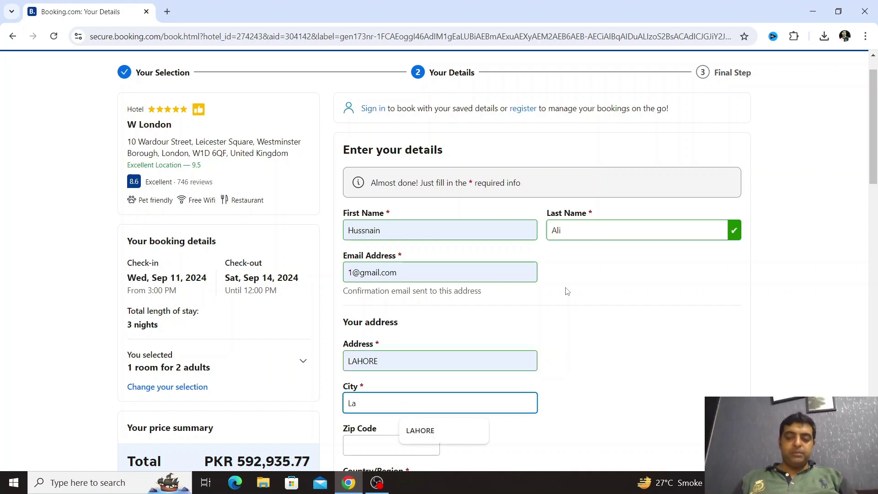
key("Down")
key("Return")
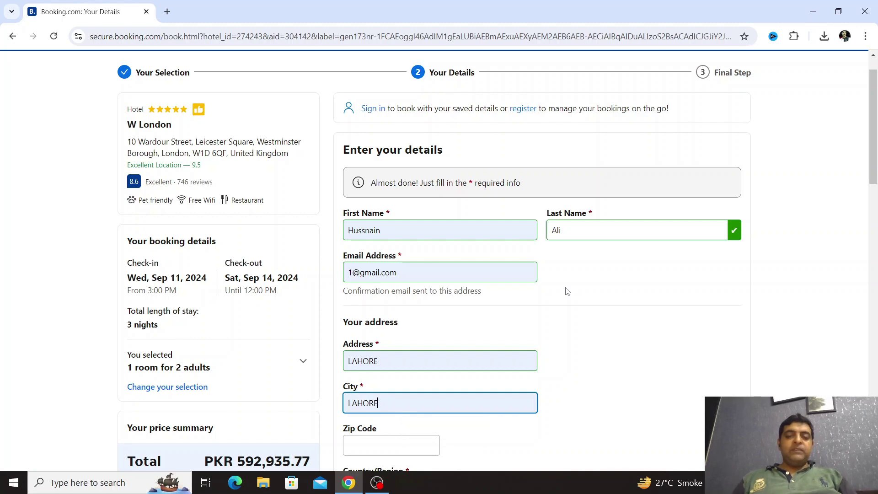
Fill in the guest's telephone number from the first saved suggestion, keeping Pakistan as the country
left_click_drag(875, 182, 875, 251)
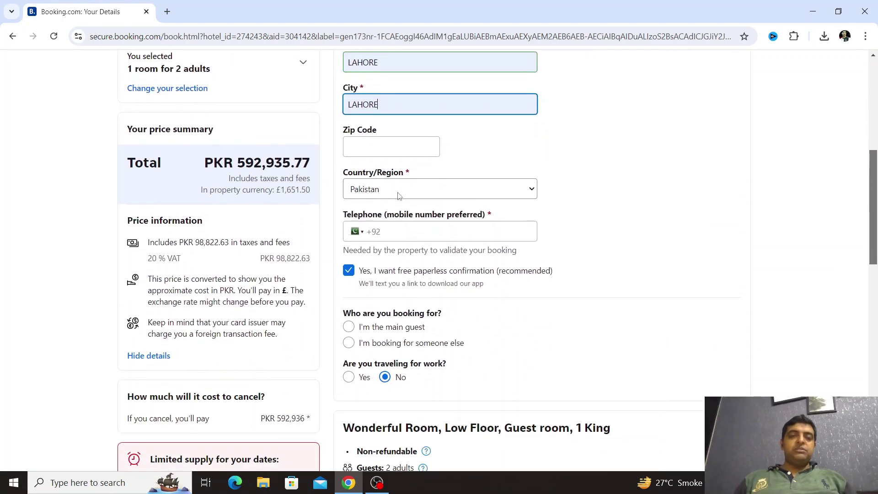
left_click(423, 232)
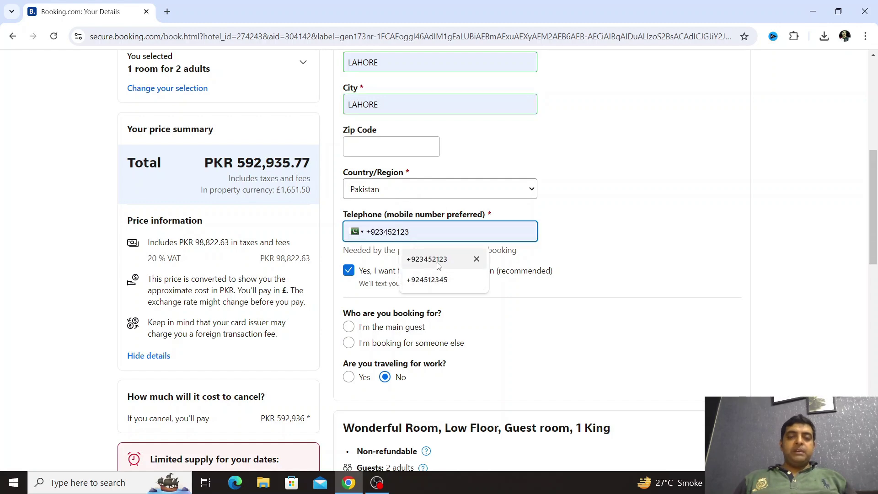
left_click(436, 267)
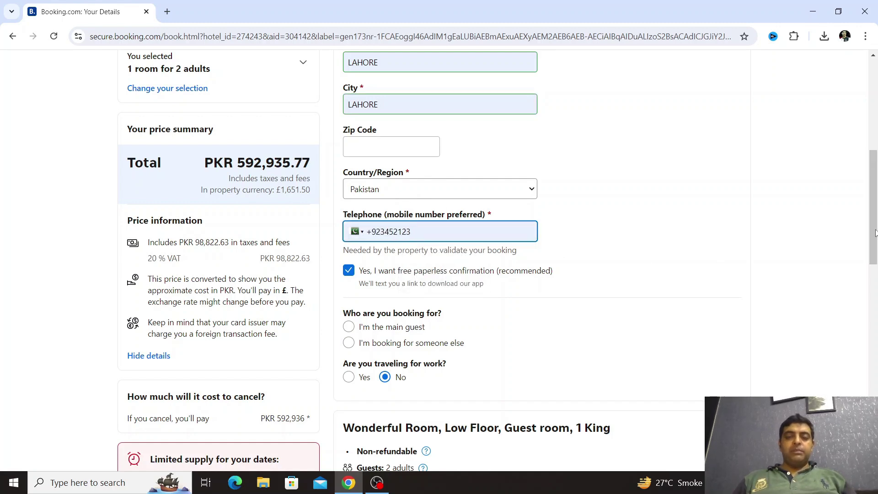
Try the option of booking for someone else, and settle on "I'm the main guest" as who the booking is for
scroll(471, 157, "down", 3)
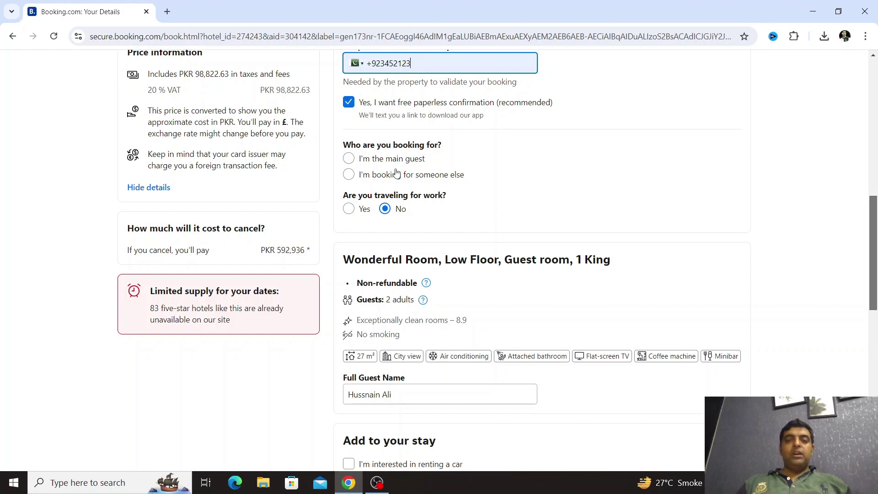
left_click(382, 160)
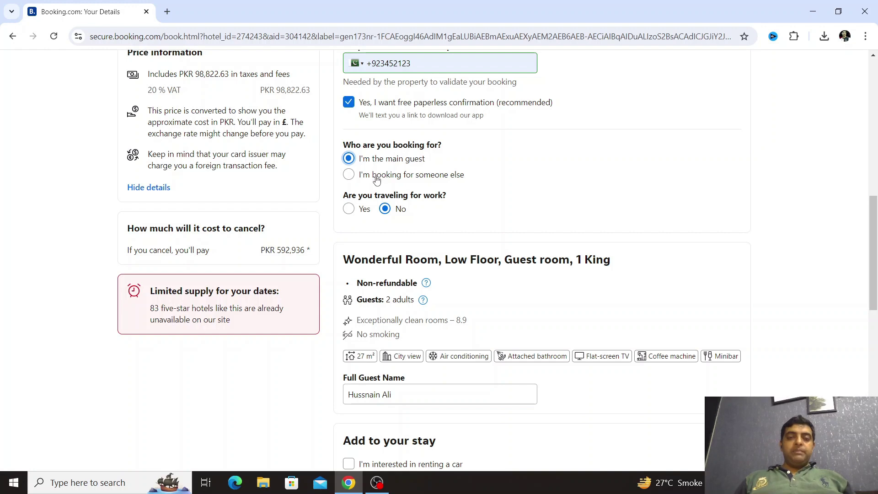
left_click(374, 174)
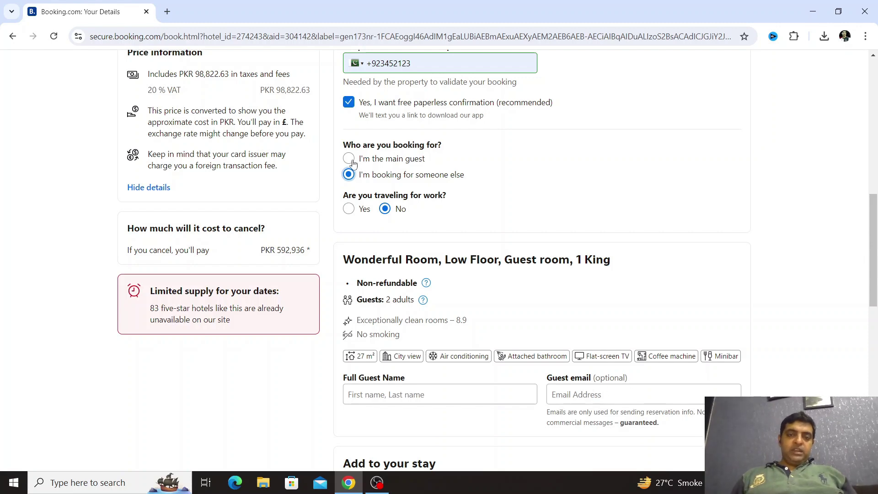
left_click(350, 161)
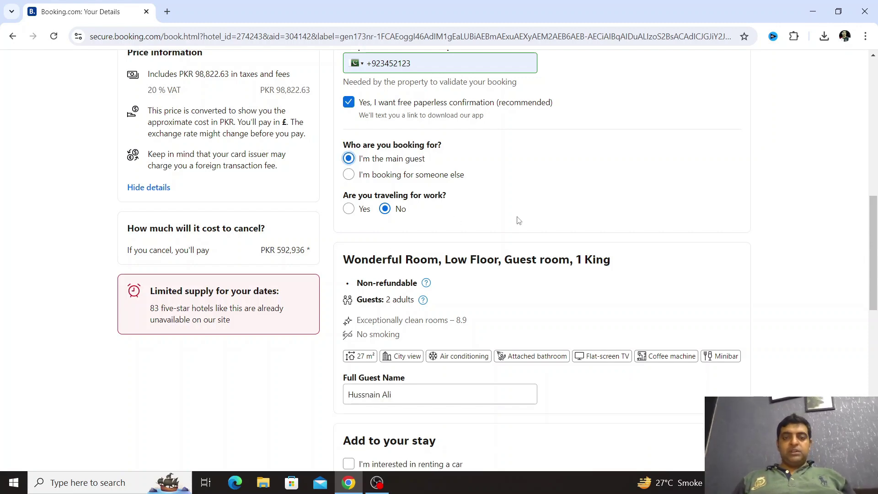
Examine the room summary, car rental and taxi add-ons, special requests field and arrival time options of the booking form
left_click_drag(875, 241, 876, 274)
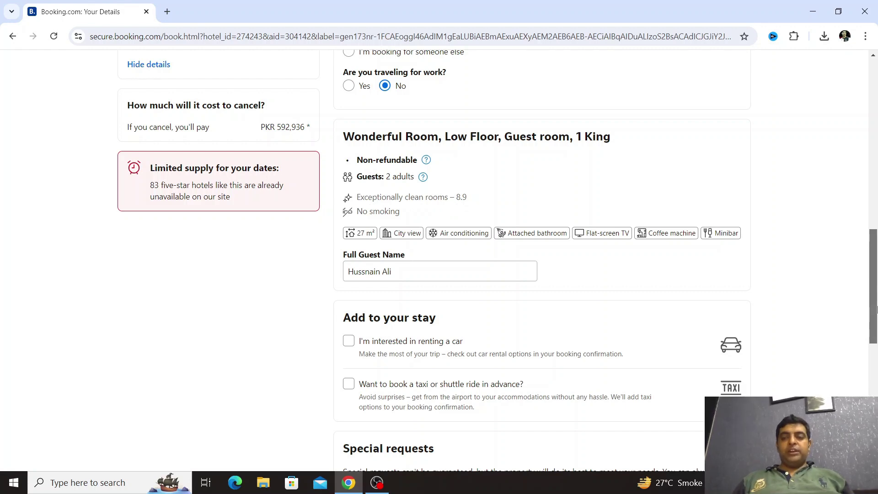
left_click_drag(874, 309, 876, 360)
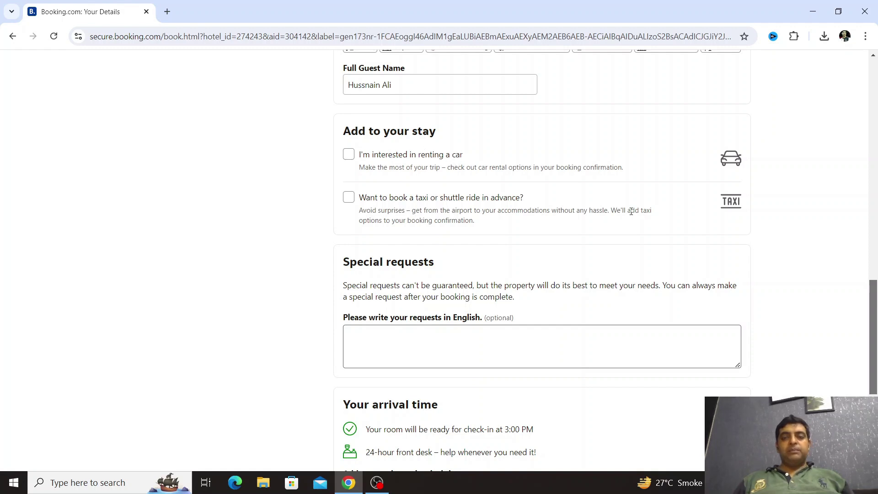
left_click_drag(875, 321, 873, 363)
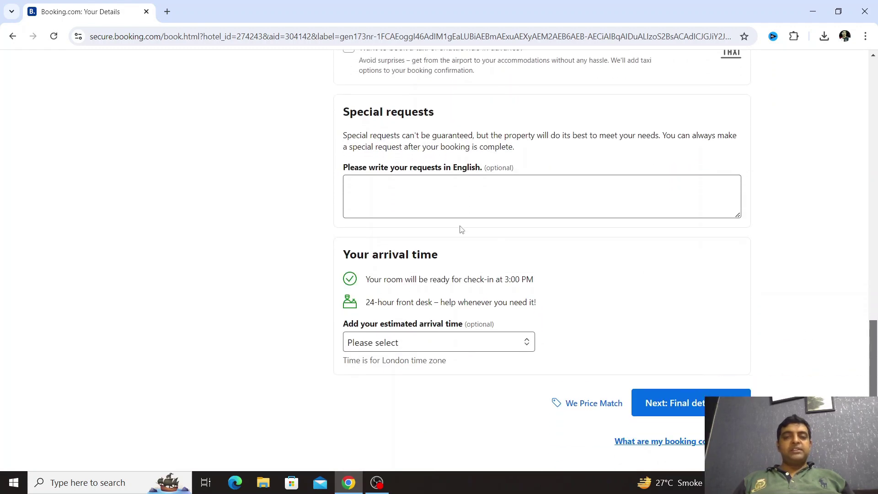
left_click(515, 196)
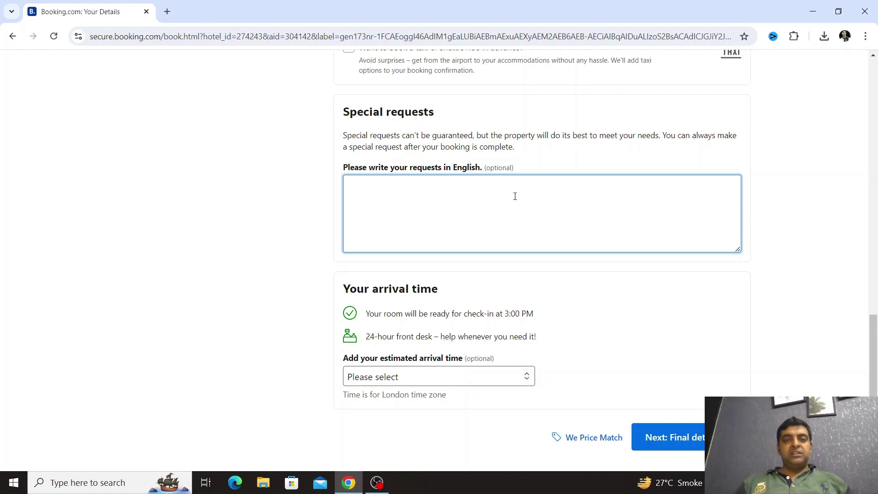
scroll(875, 381, "down", 2)
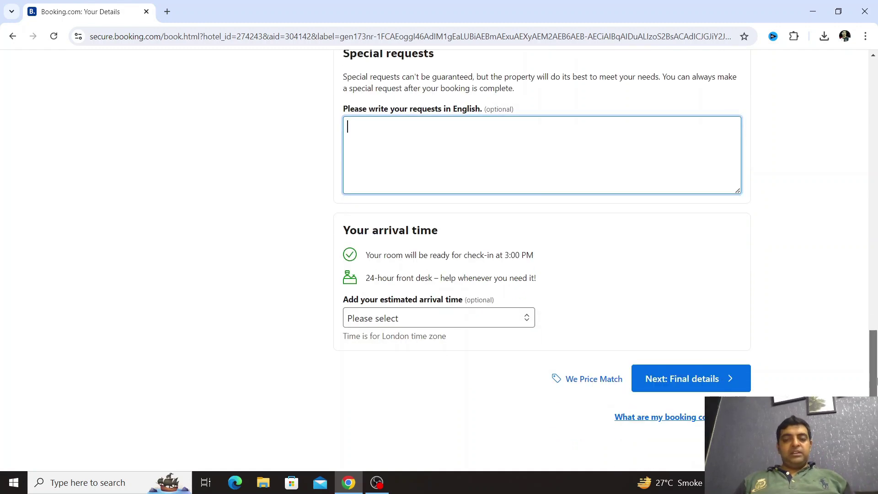
Set the estimated arrival time to 10:00 AM – 11:00 AM and proceed to the final details of the booking
left_click(472, 320)
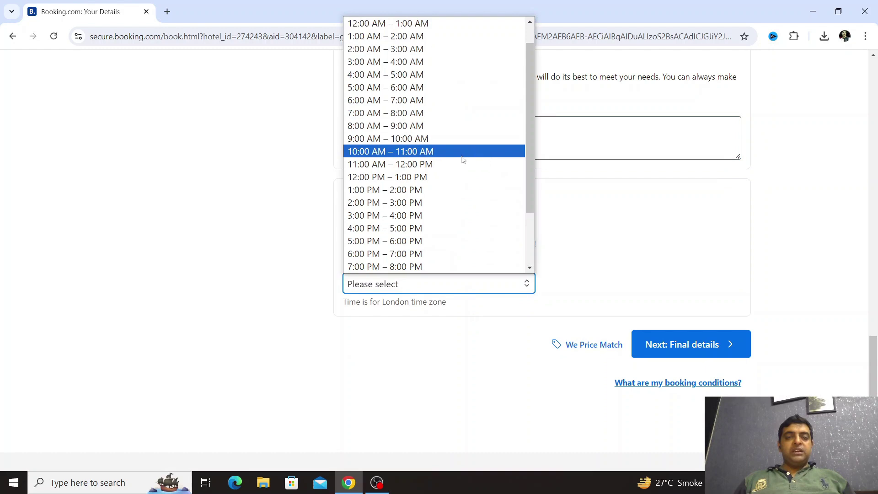
left_click(463, 153)
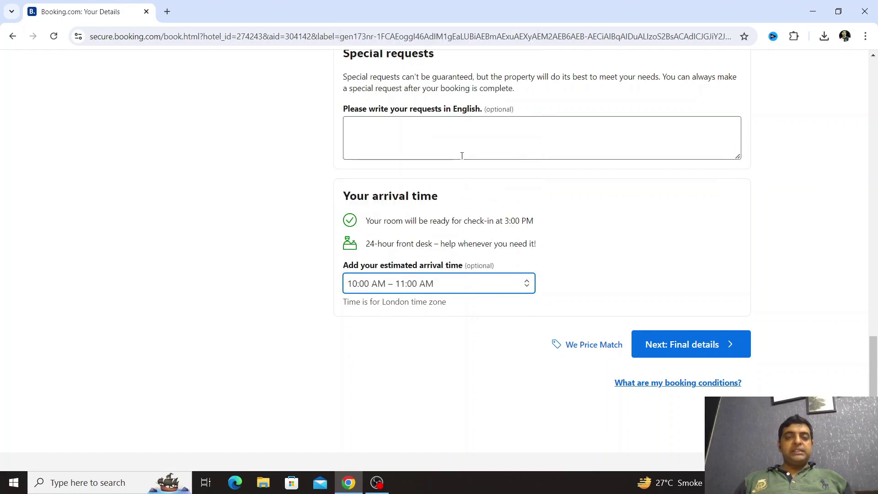
left_click(740, 248)
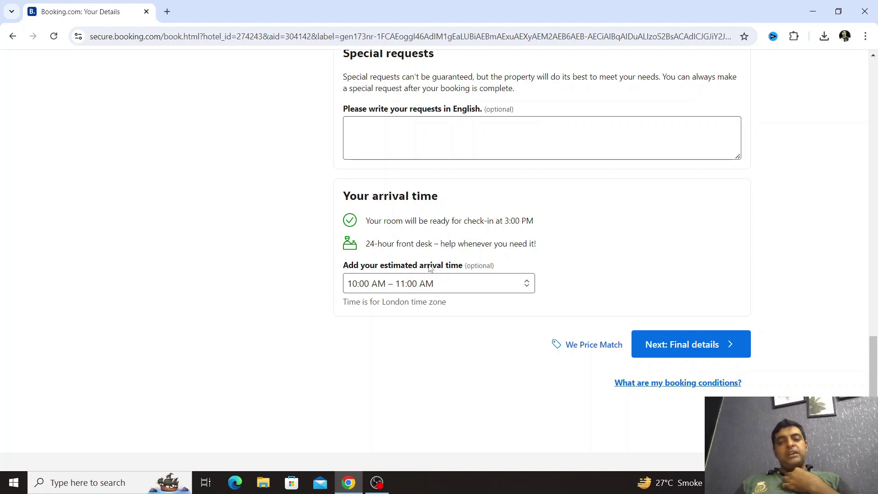
left_click(693, 351)
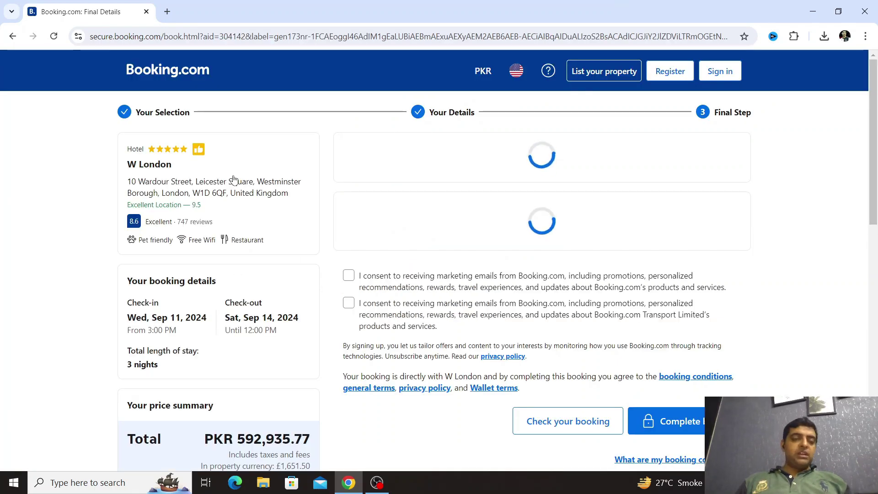
Examine the payment methods and the new card's number, expiration date and CVC fields without entering any card details
left_click_drag(875, 197, 876, 237)
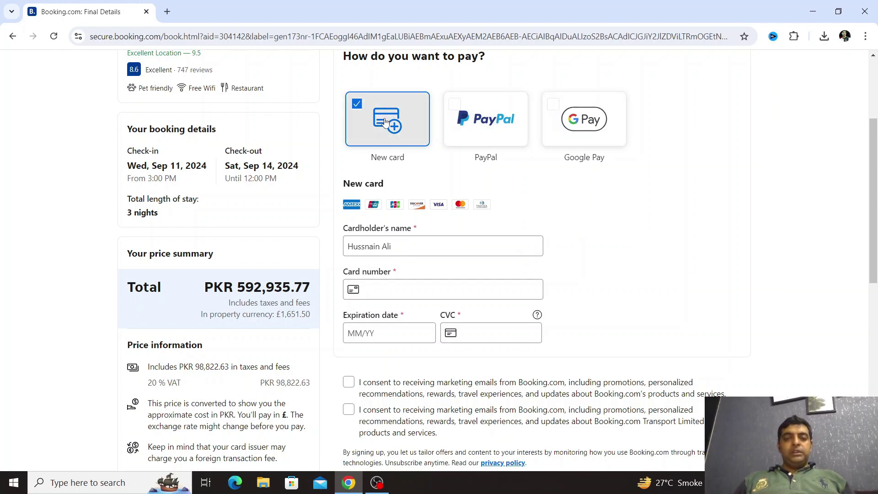
left_click(398, 288)
left_click(378, 330)
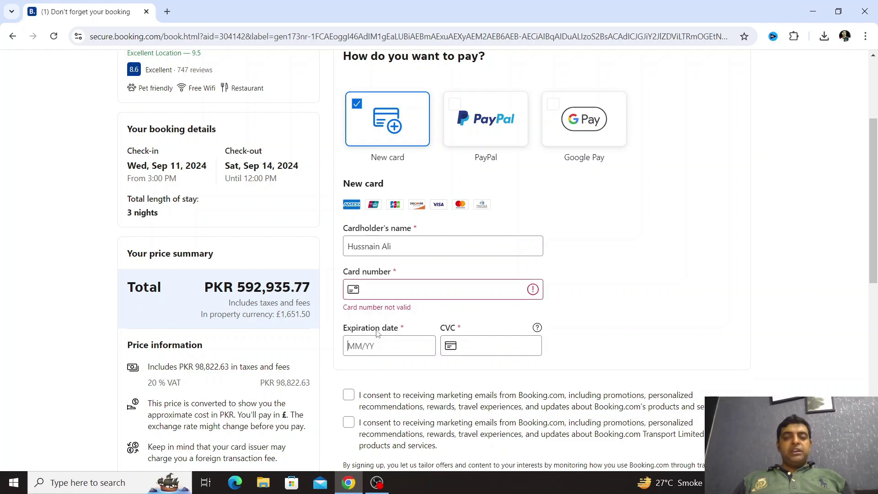
left_click(473, 343)
Try to complete the booking with the card details left blank, and review the payment form and price summary
left_click_drag(875, 211, 876, 264)
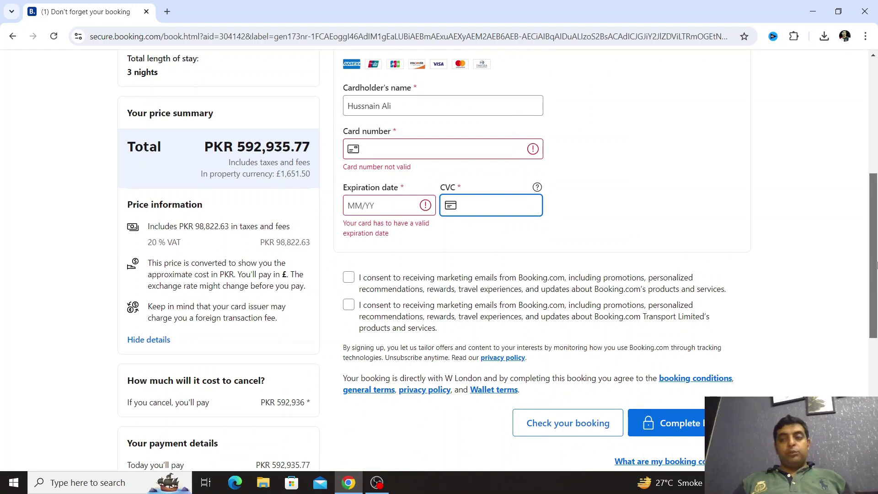
left_click_drag(876, 264, 876, 282)
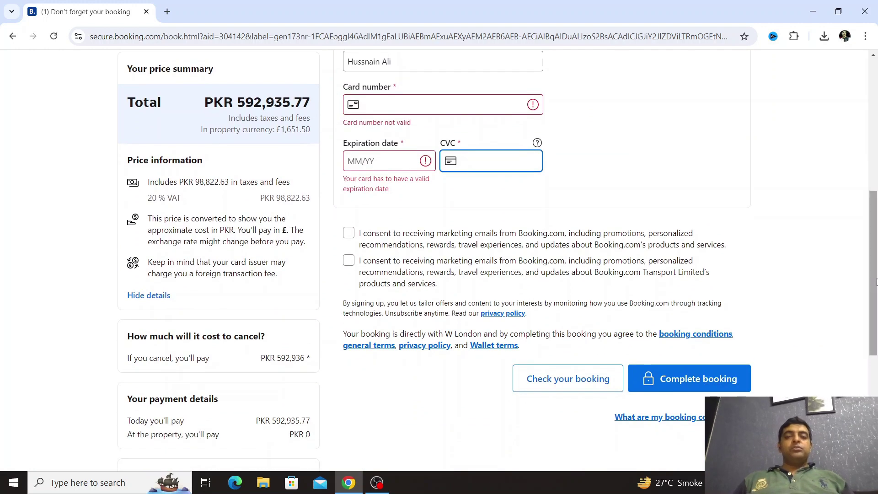
left_click(713, 380)
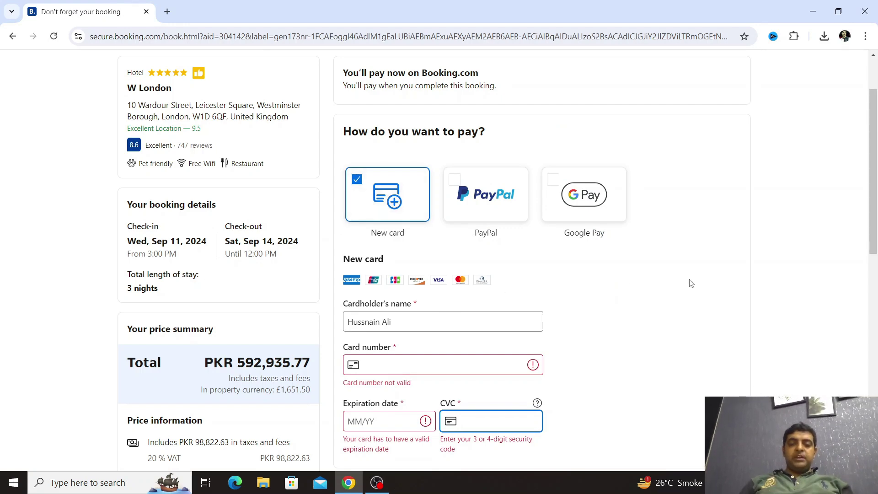
scroll(875, 302, "down", 4)
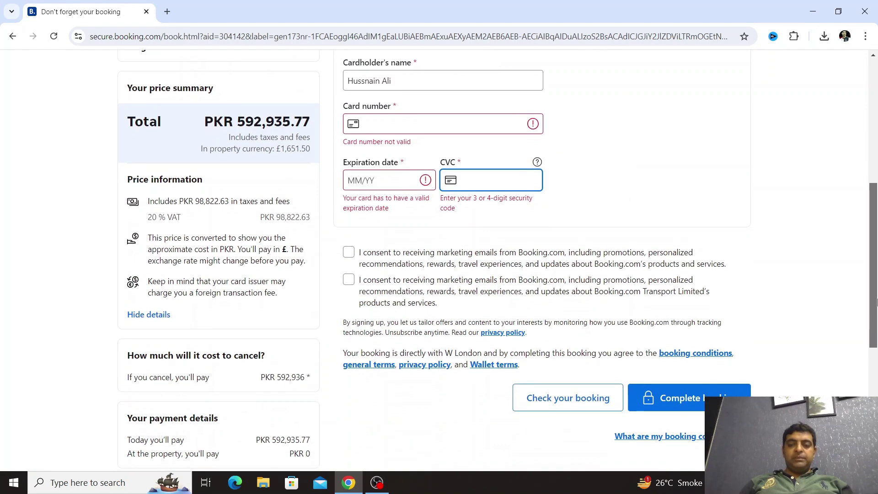
left_click_drag(876, 302, 876, 212)
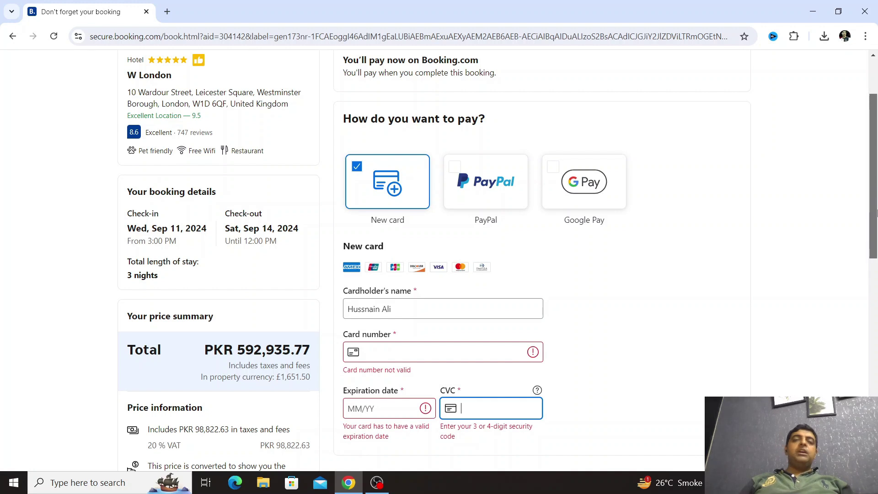